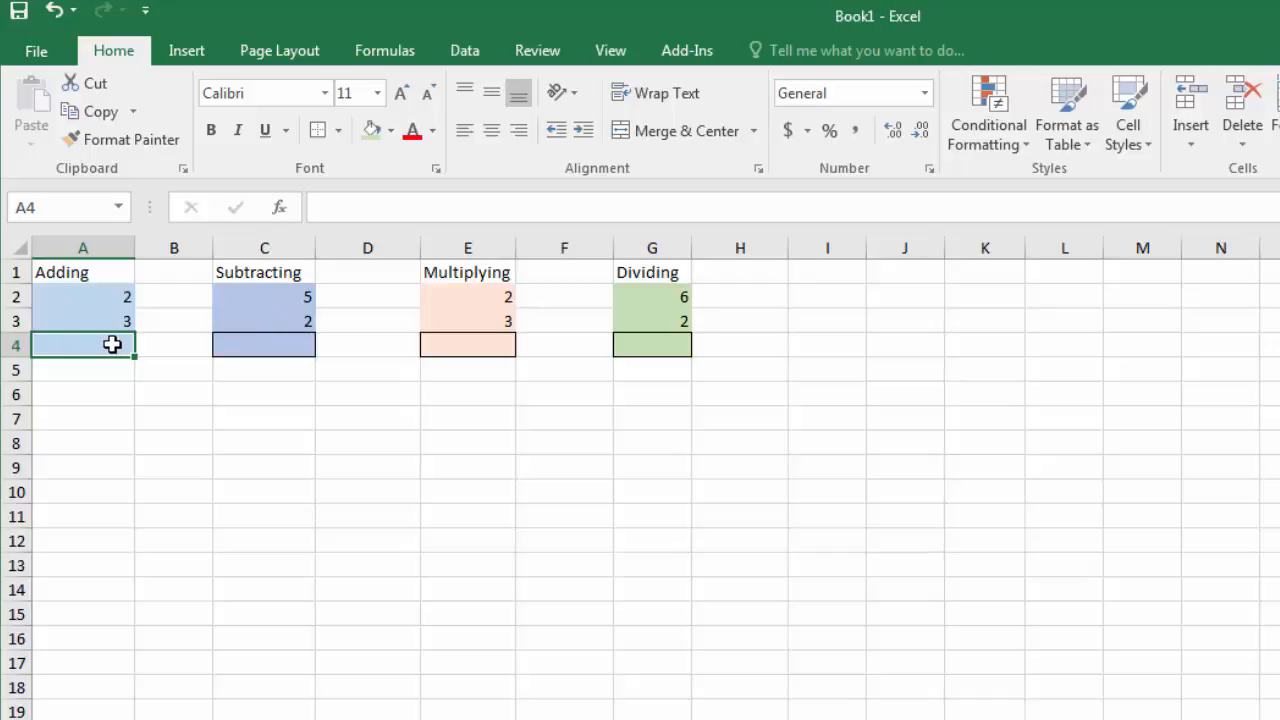
# Enter the formula =A2+A3 in cell A4 to add the two numbers in the Adding column
pyautogui.click(331, 212)
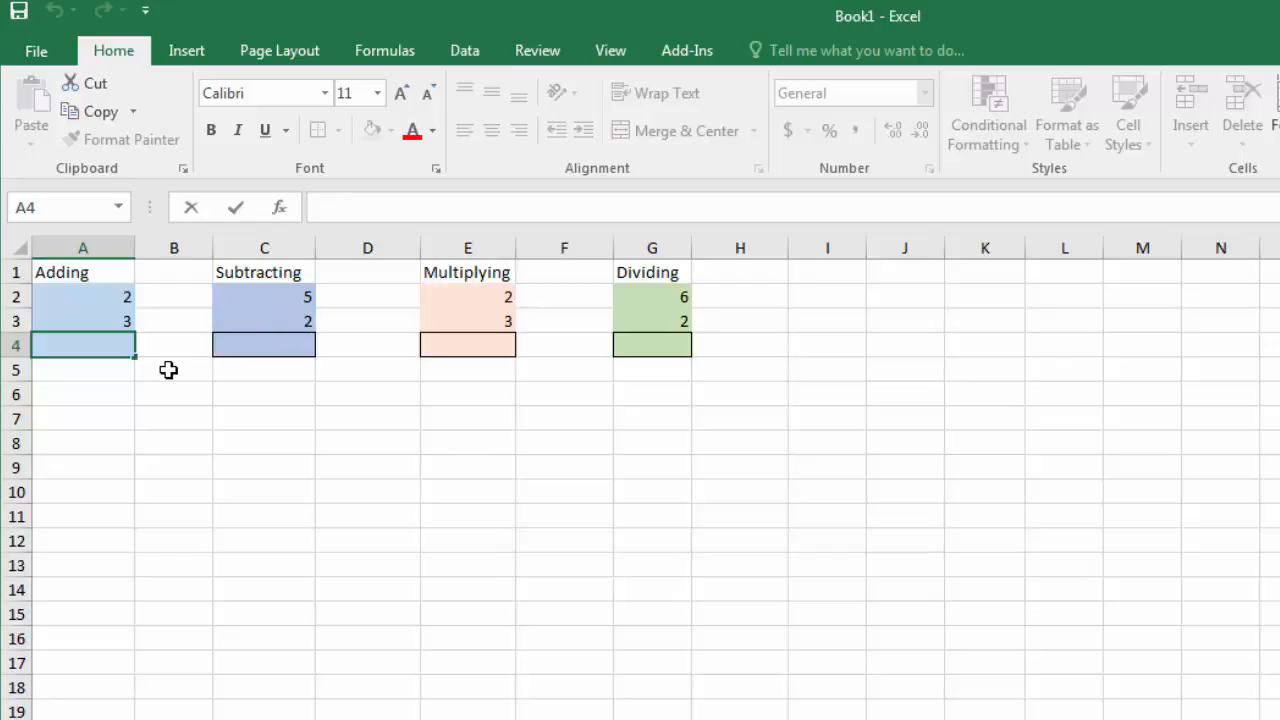
pyautogui.write('=')
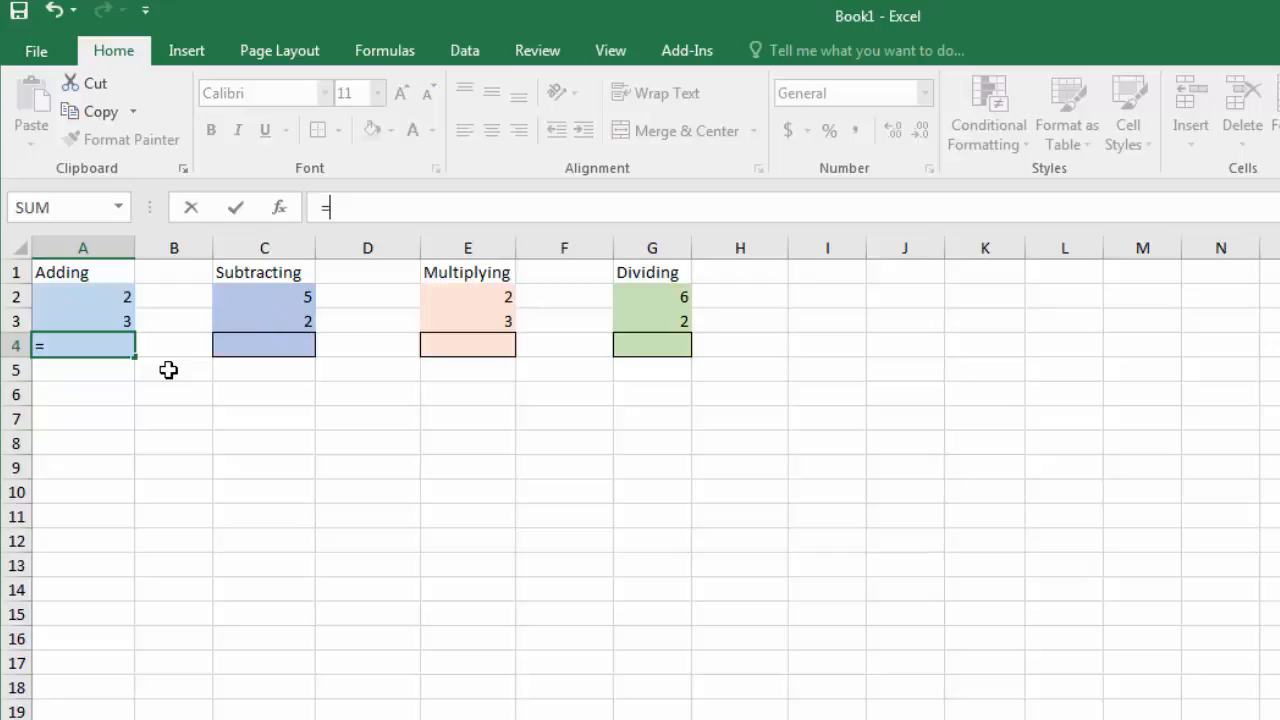
pyautogui.write('A2')
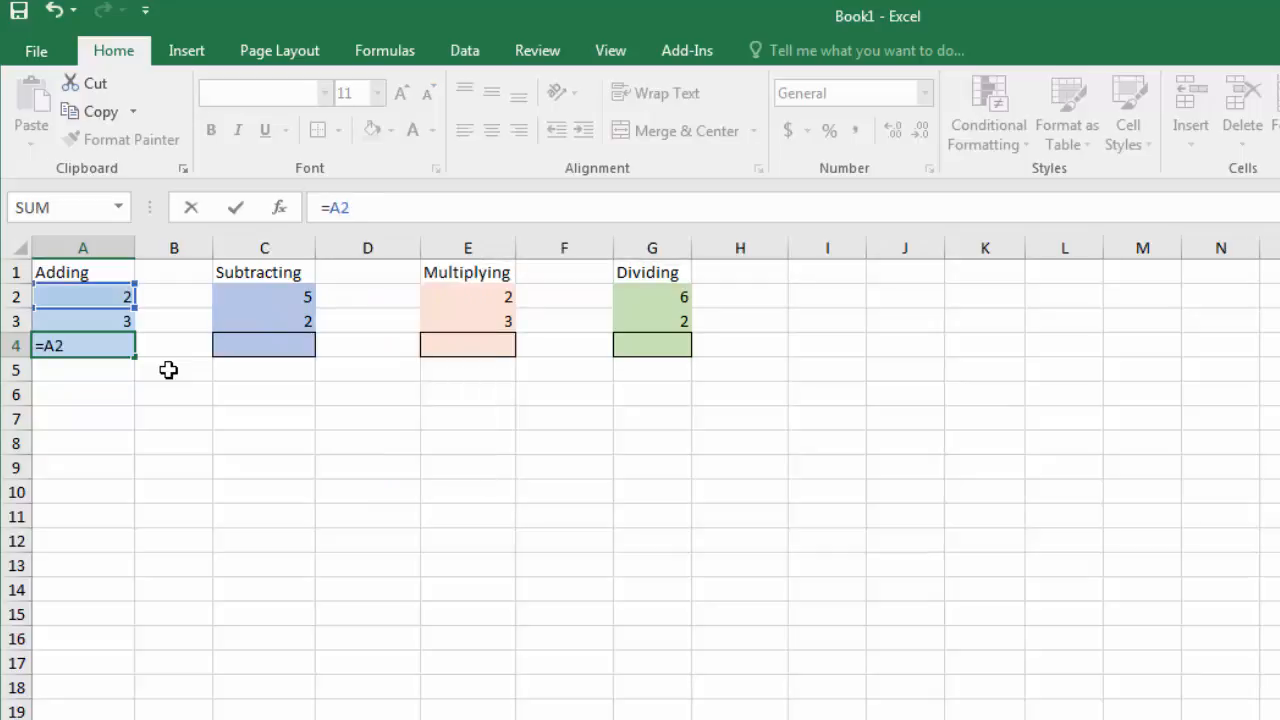
pyautogui.write('+A3')
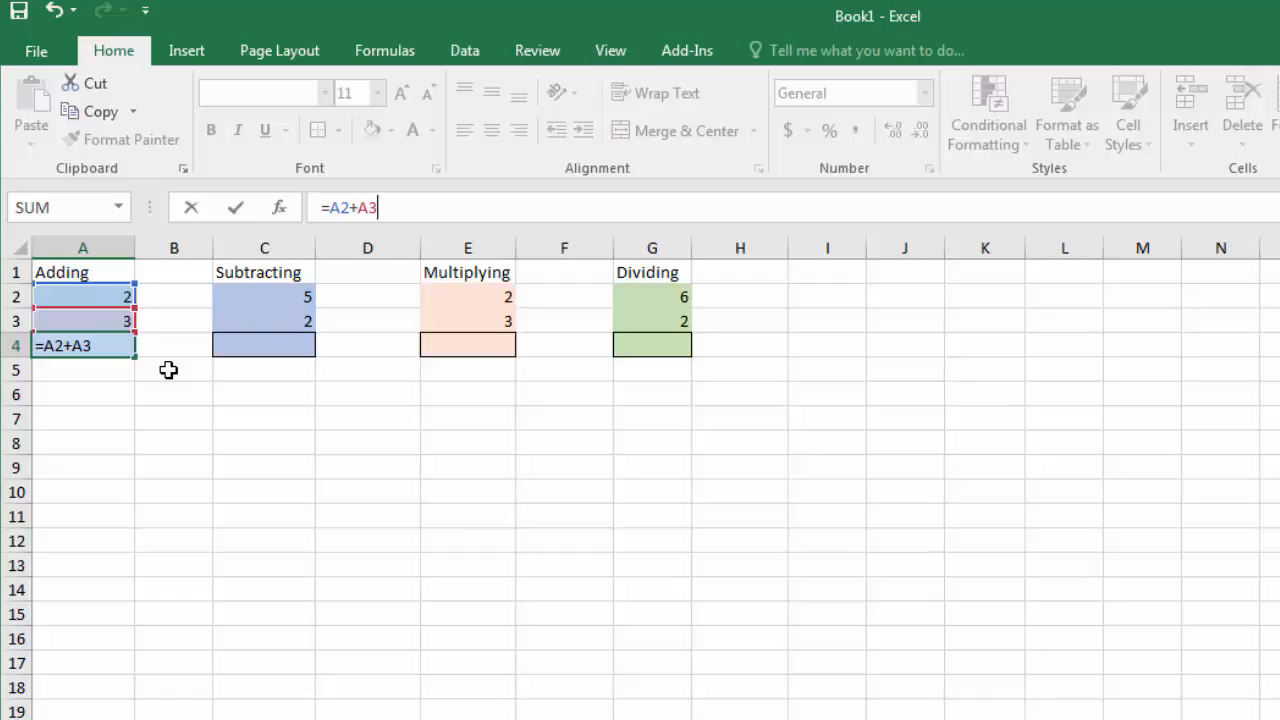
pyautogui.press('Return')
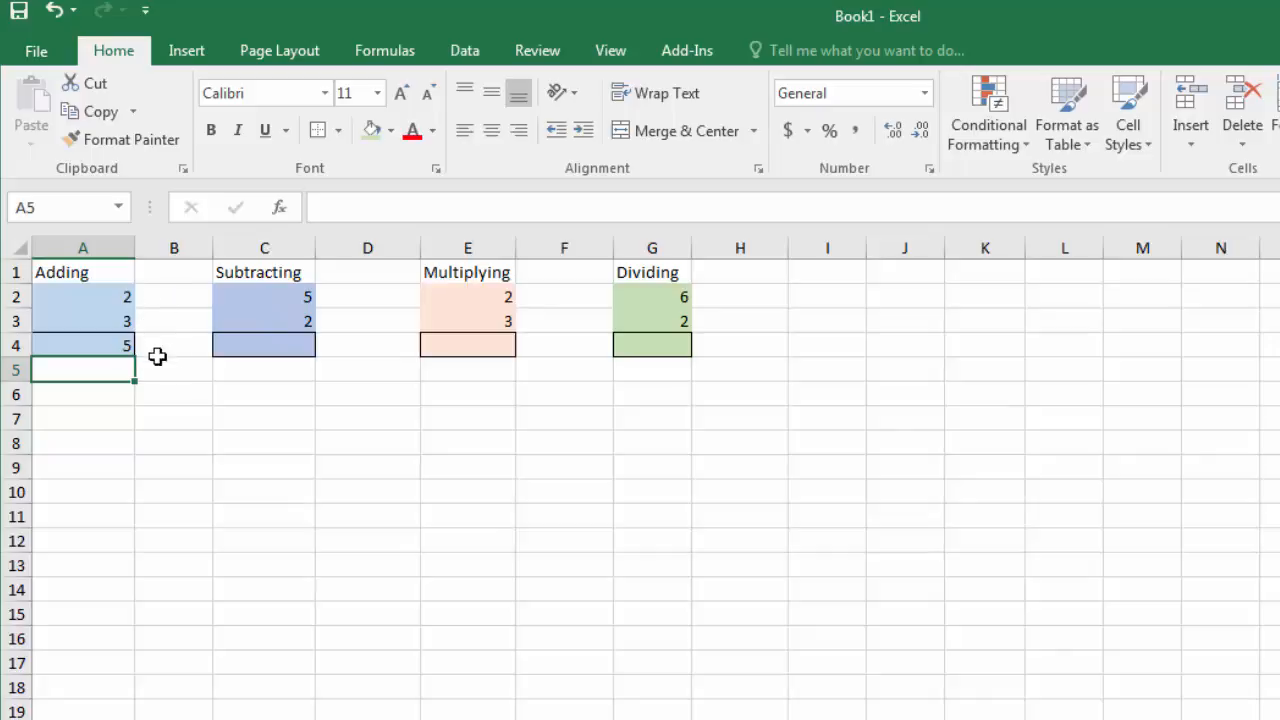
pyautogui.click(105, 341)
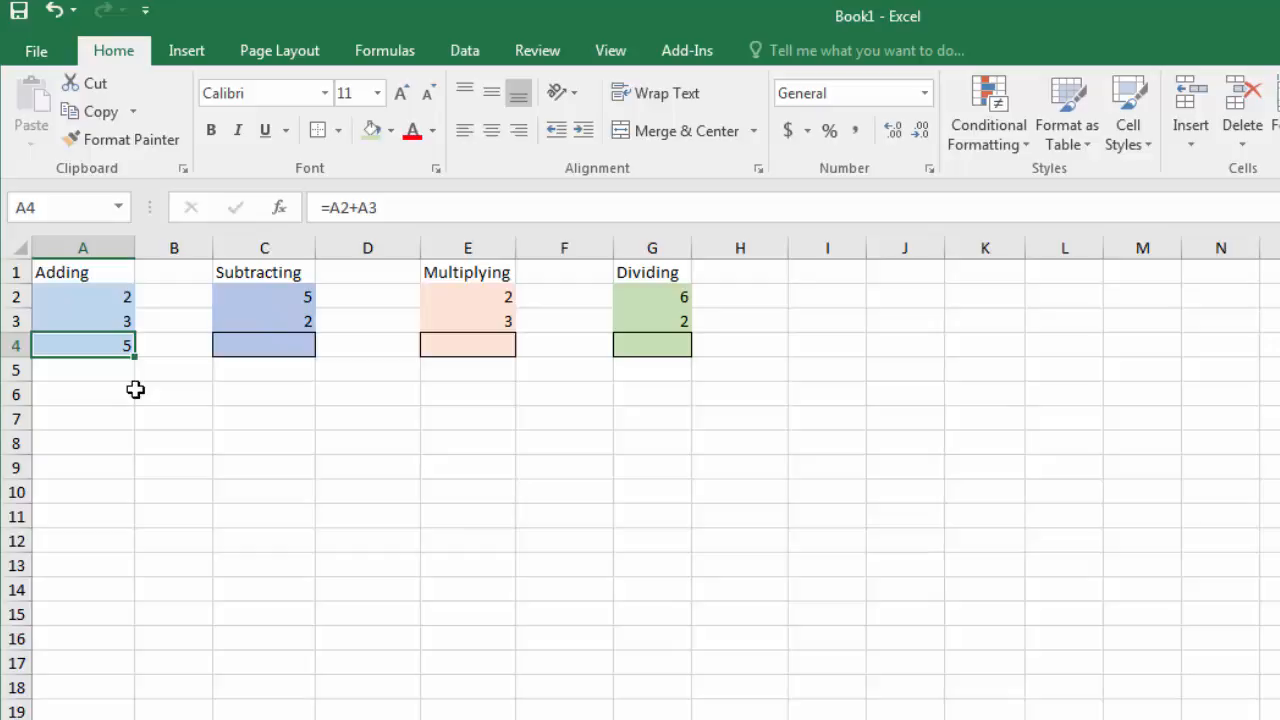
# Change the first number of the Adding column, cell A2, to 22 and check the sum formula in A4
pyautogui.click(106, 298)
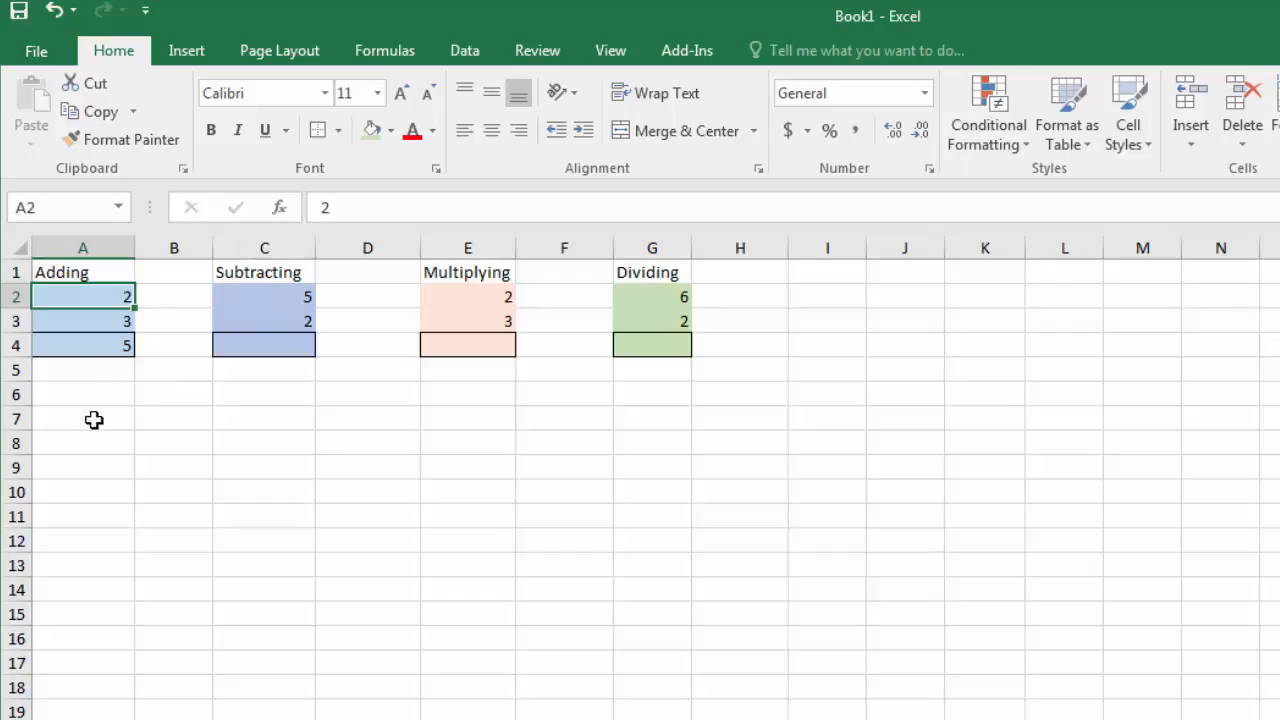
pyautogui.press('F2')
pyautogui.write('2')
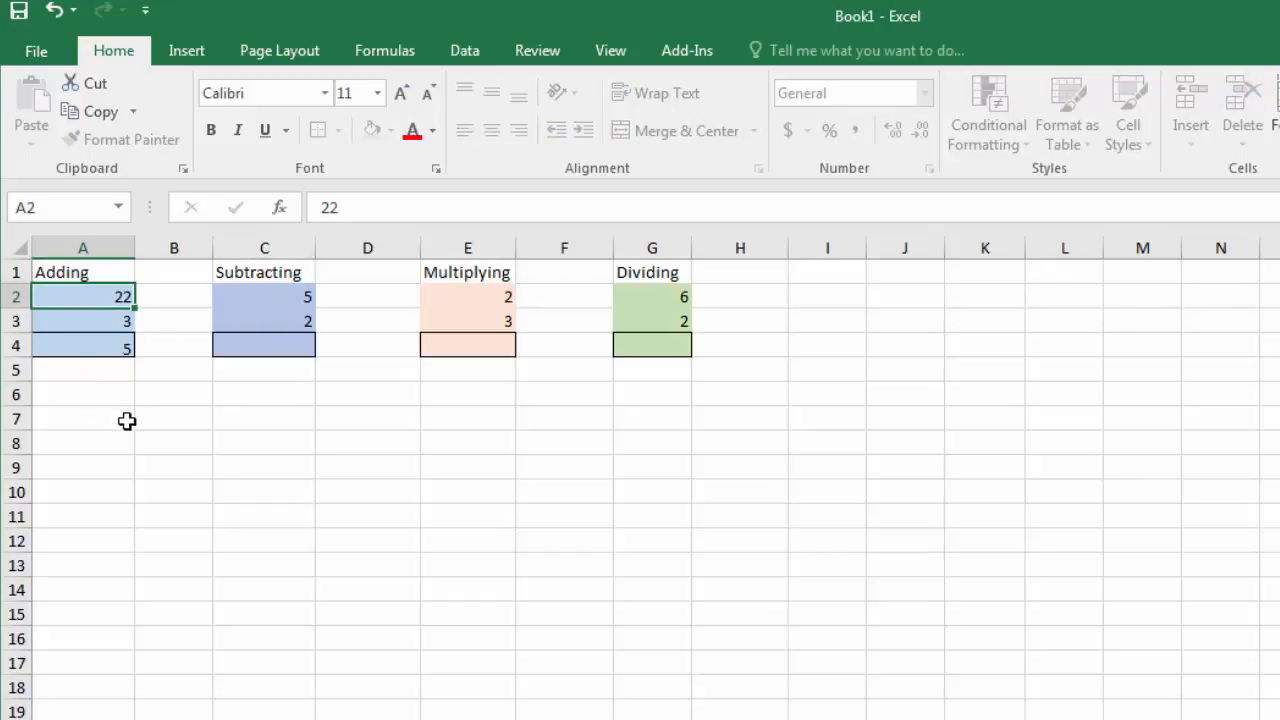
pyautogui.press('Return')
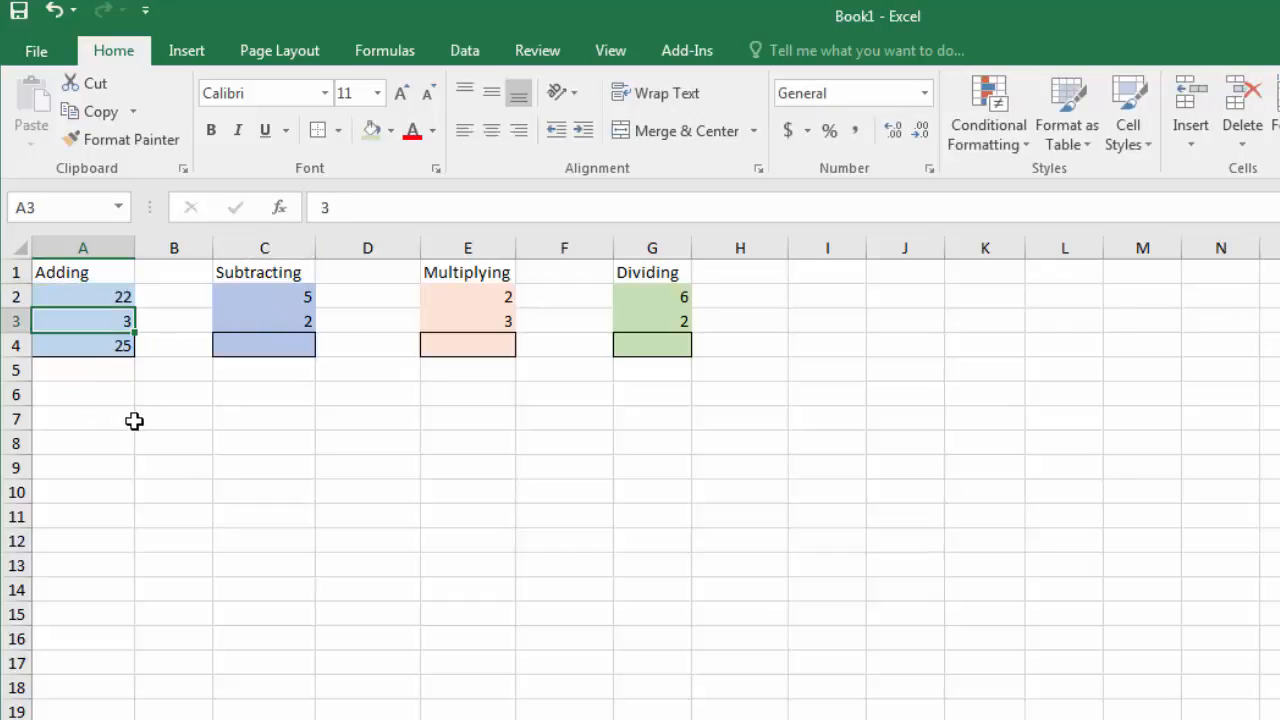
pyautogui.click(121, 348)
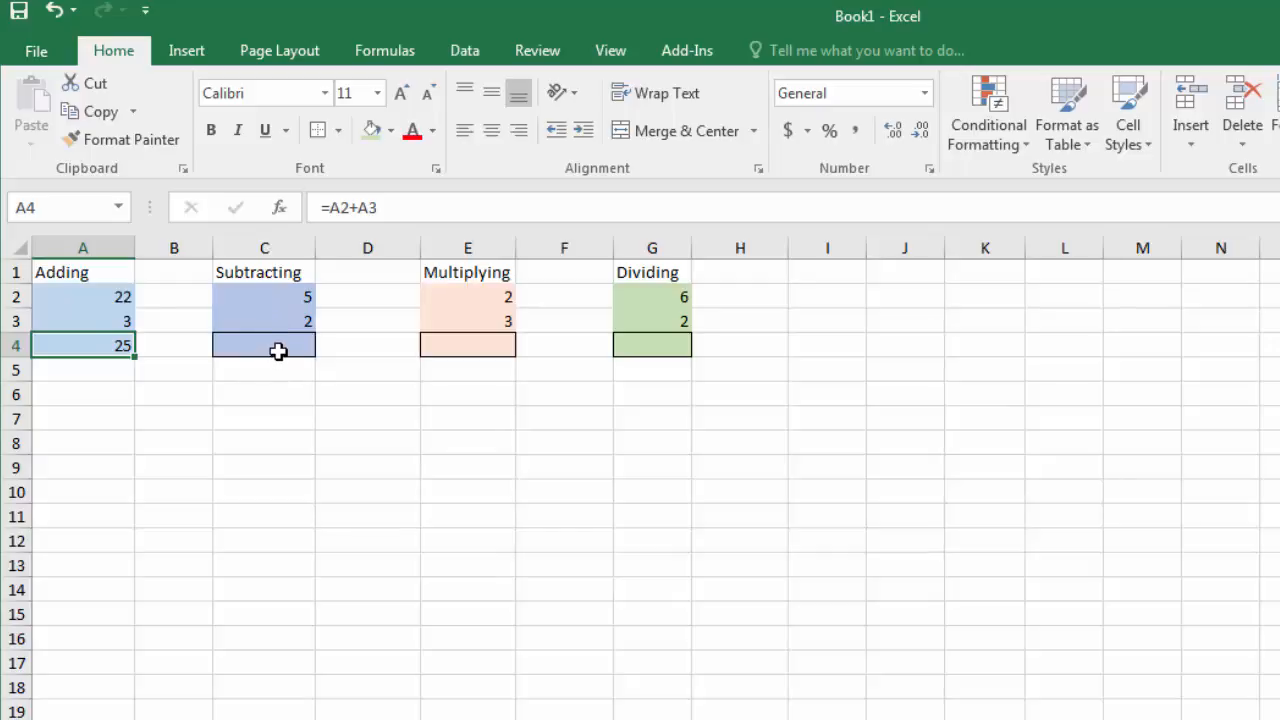
# Enter the formula =C2-C3 in cell C4 to subtract the numbers in the Subtracting column
pyautogui.click(278, 351)
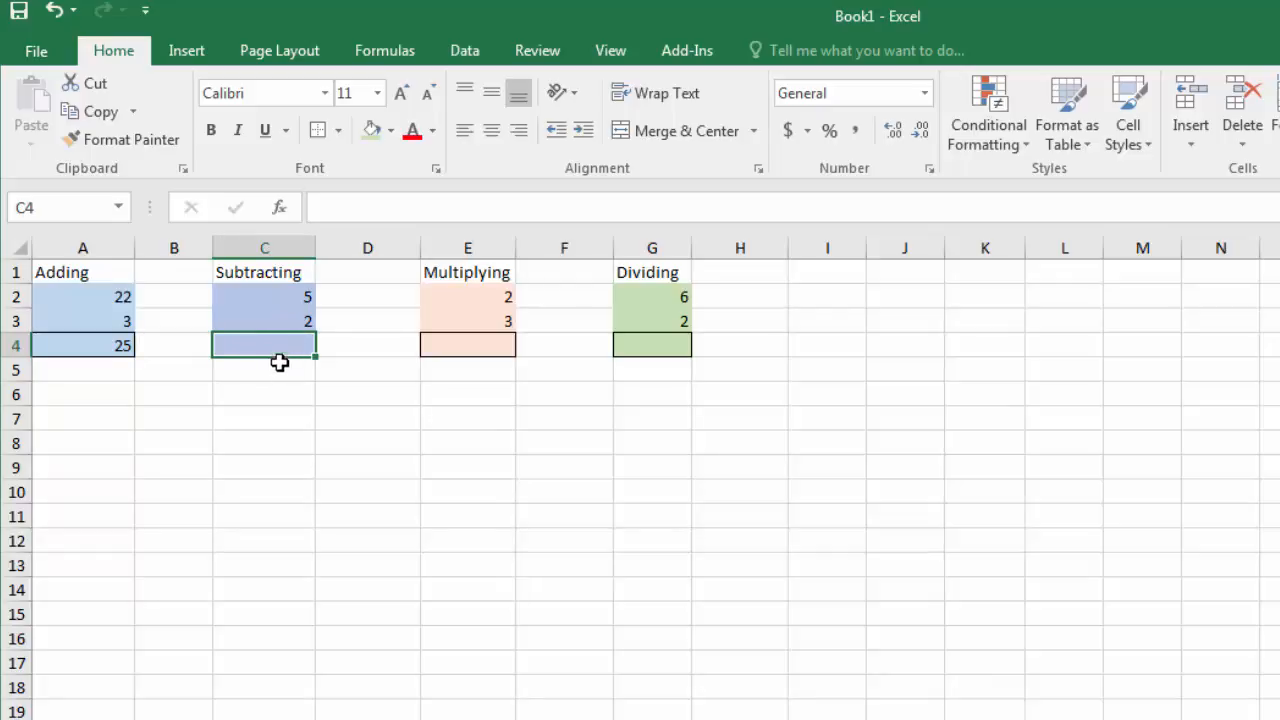
pyautogui.click(344, 213)
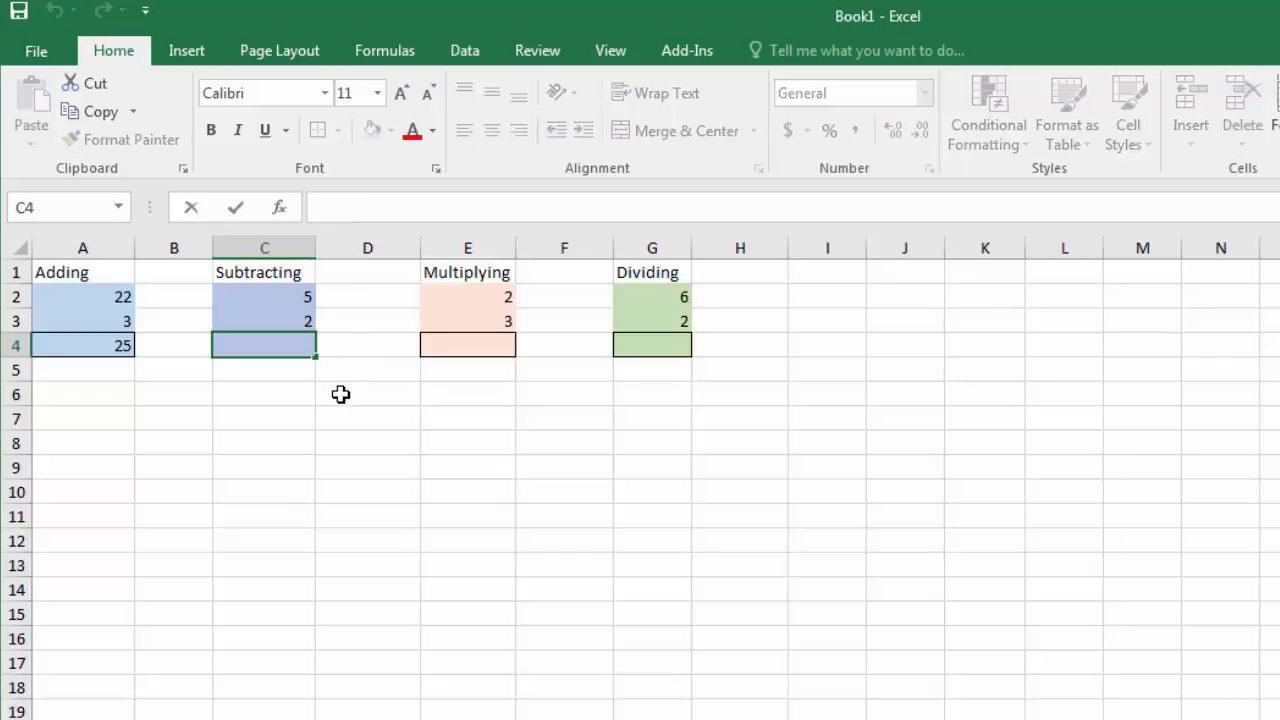
pyautogui.write('=')
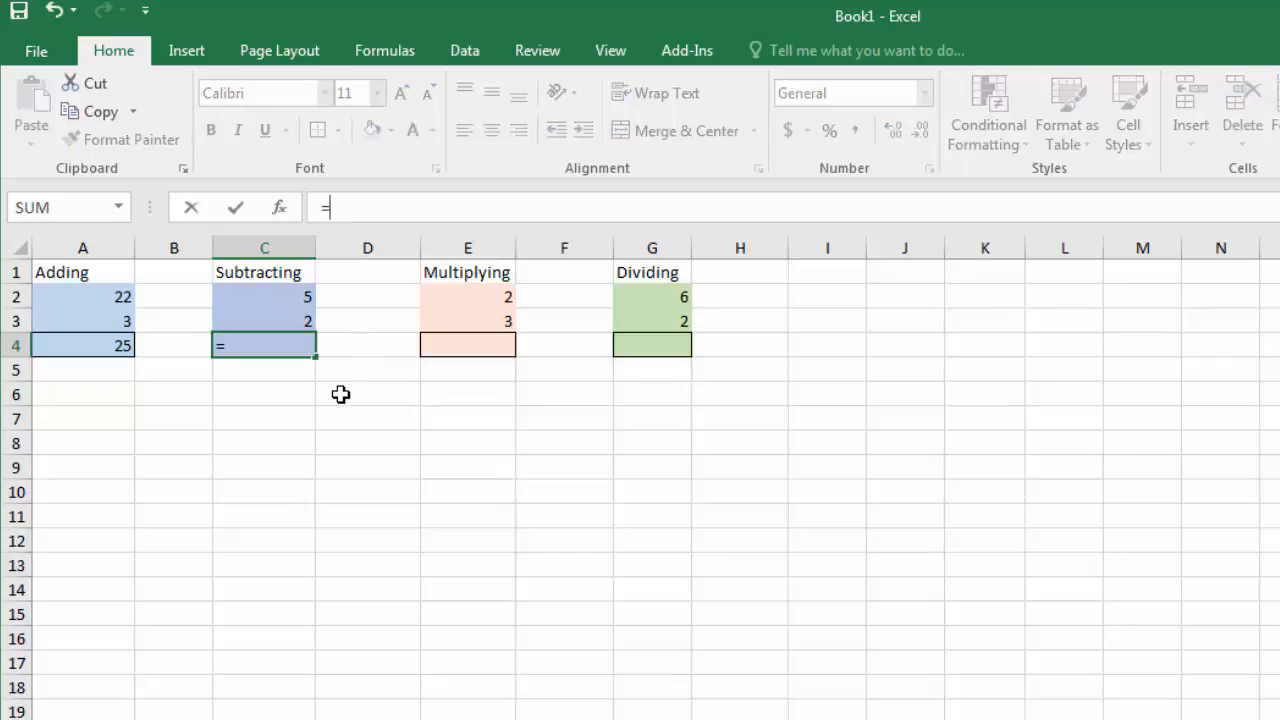
pyautogui.write('C2')
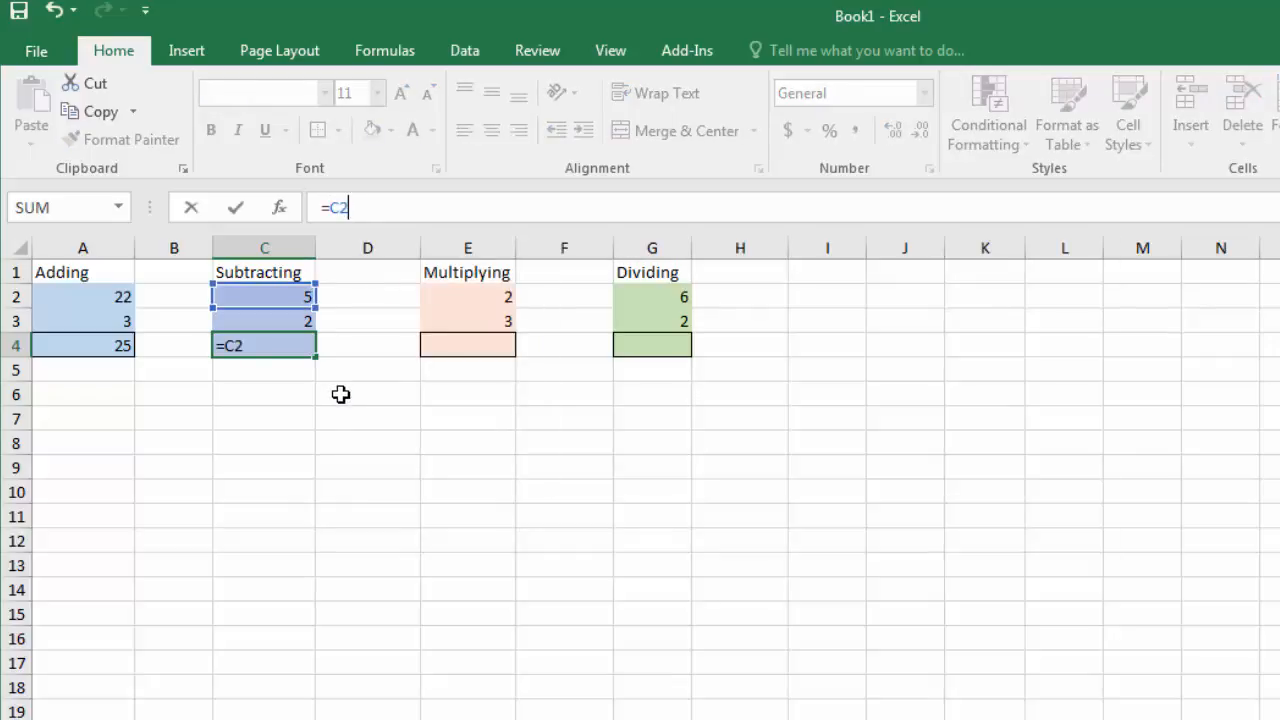
pyautogui.write('-C3')
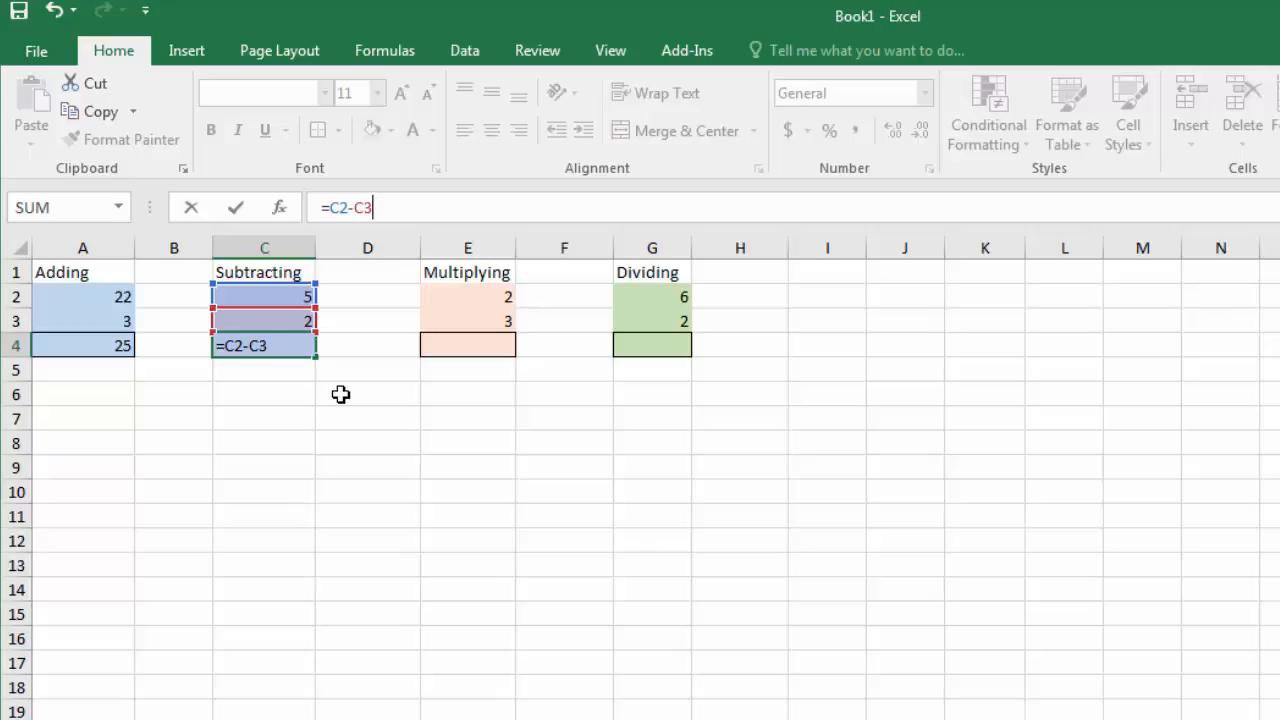
pyautogui.press('Return')
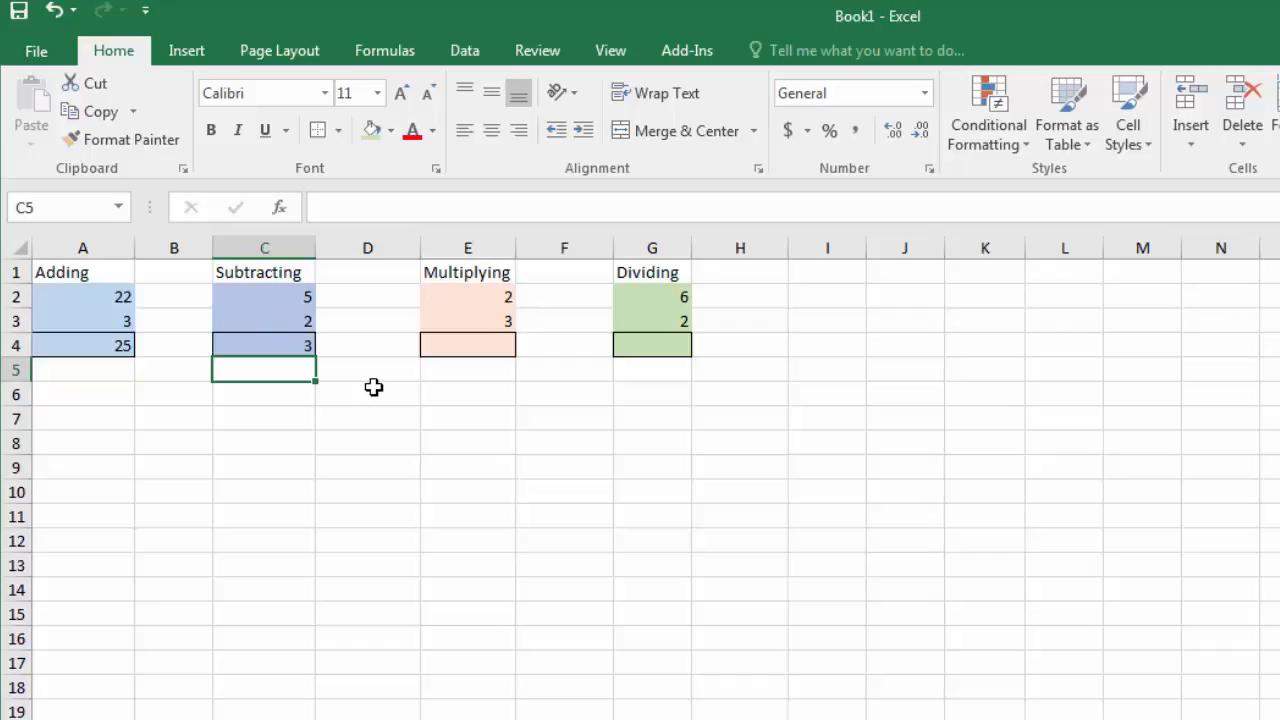
# Enter the formula =E2*E3 in cell E4 to multiply the numbers in the Multiplying column
pyautogui.click(491, 351)
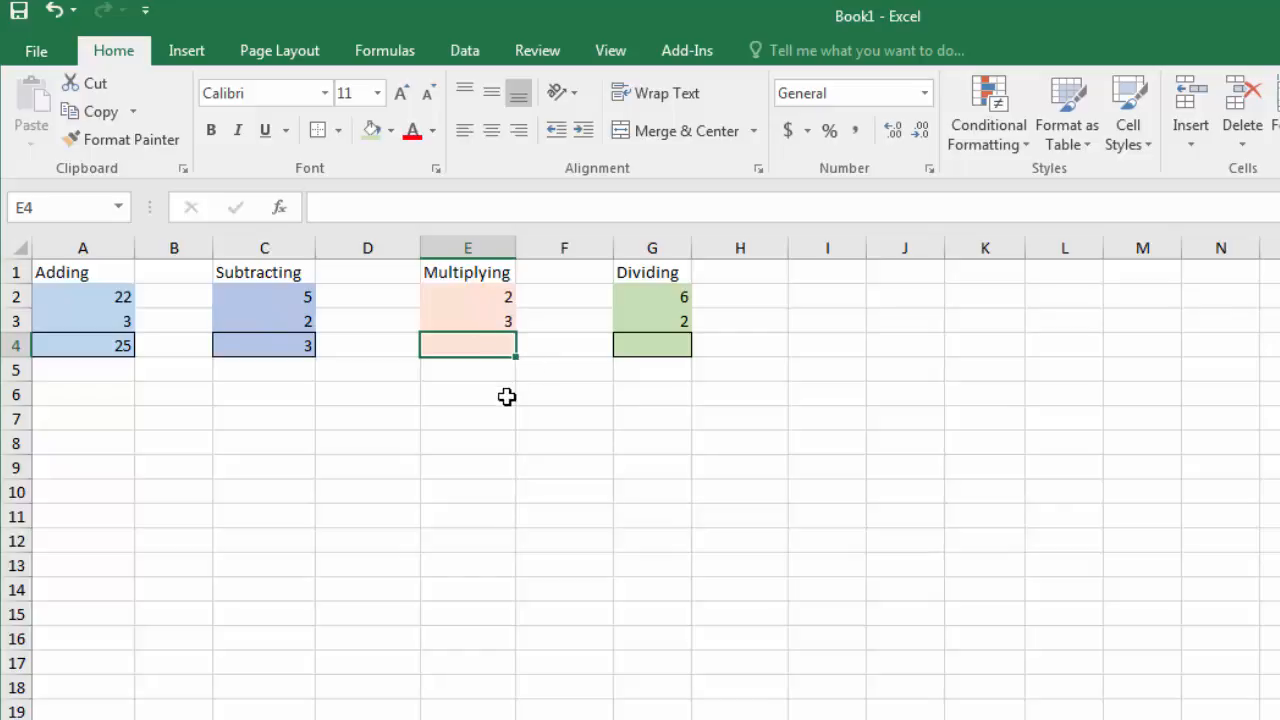
pyautogui.click(413, 212)
pyautogui.write('=')
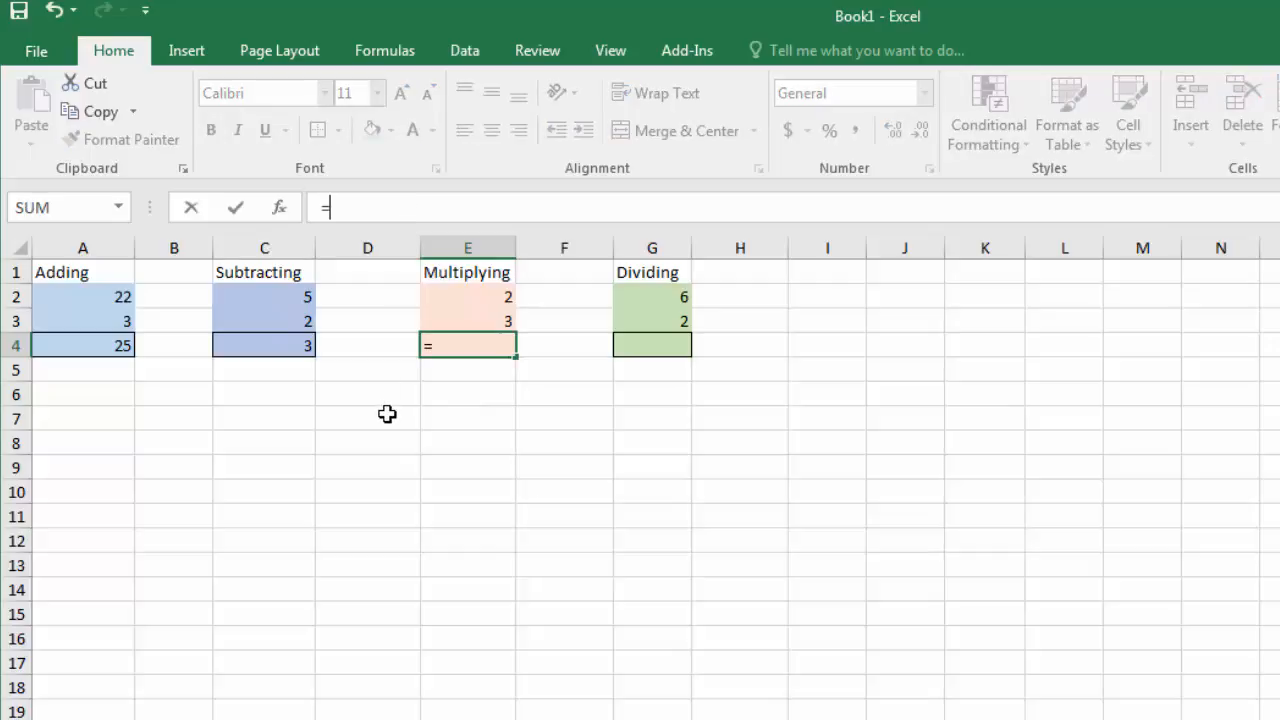
pyautogui.write('E')
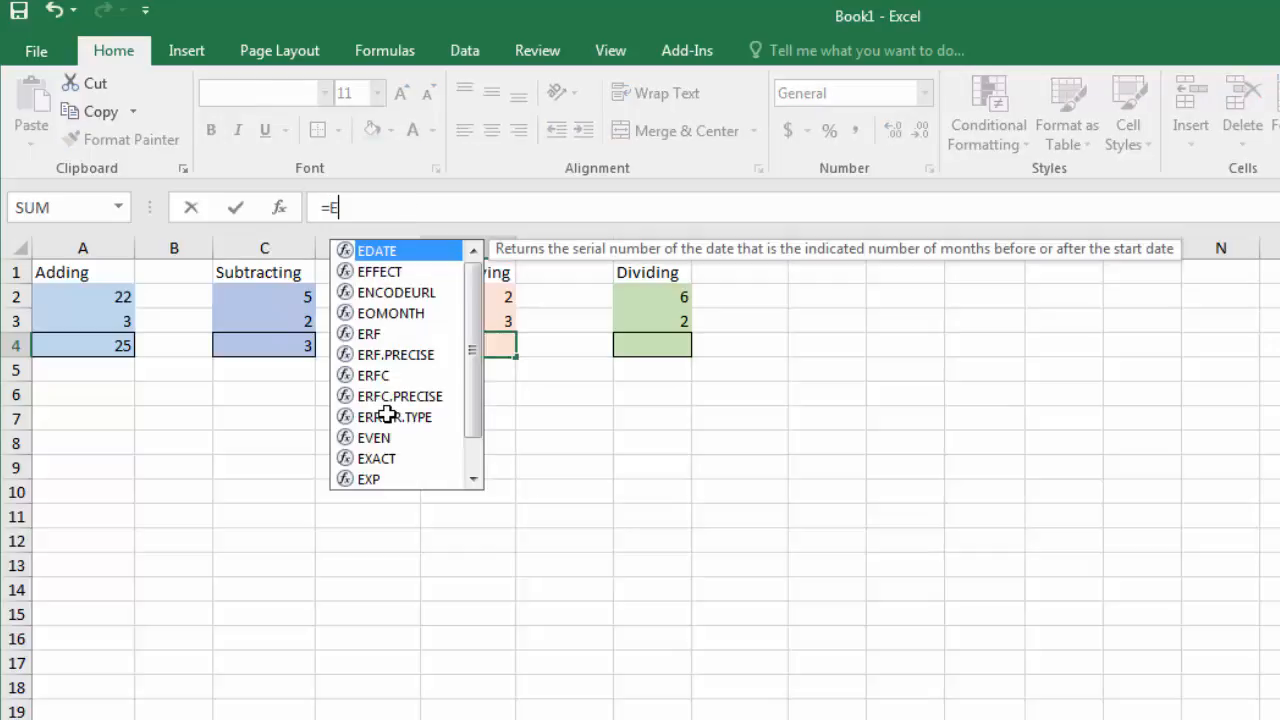
pyautogui.write('2*')
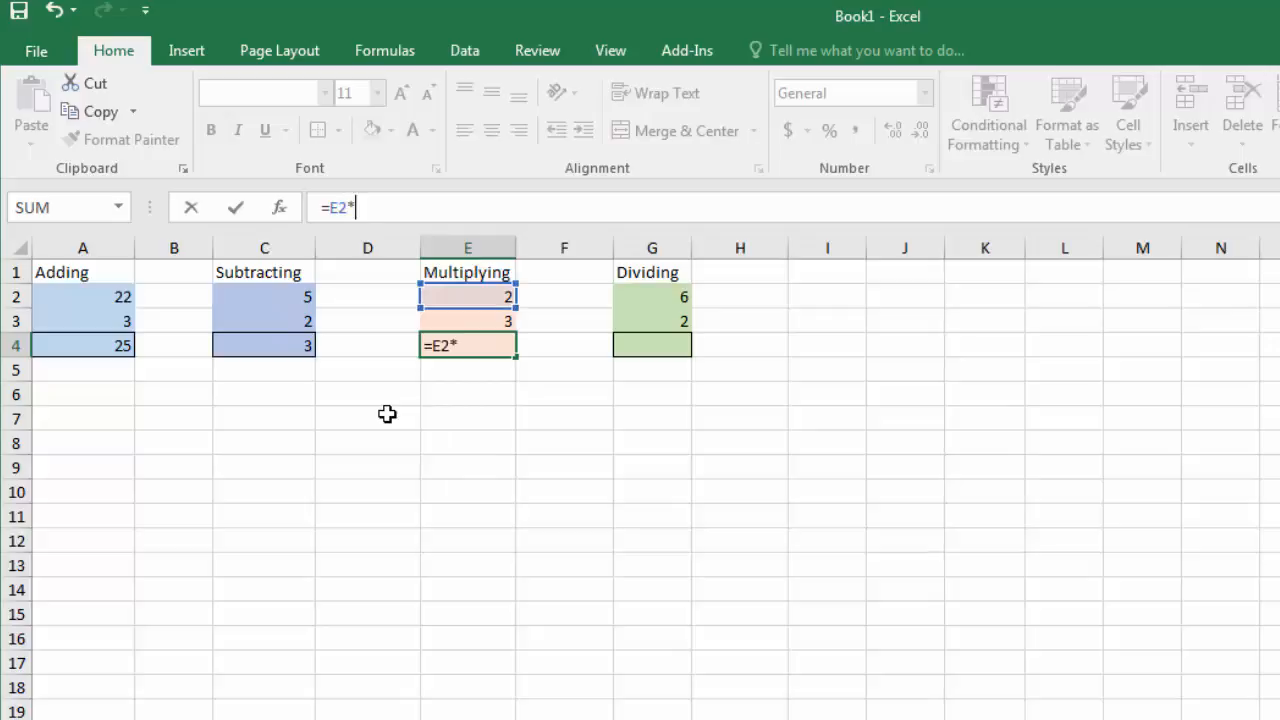
pyautogui.write('E3')
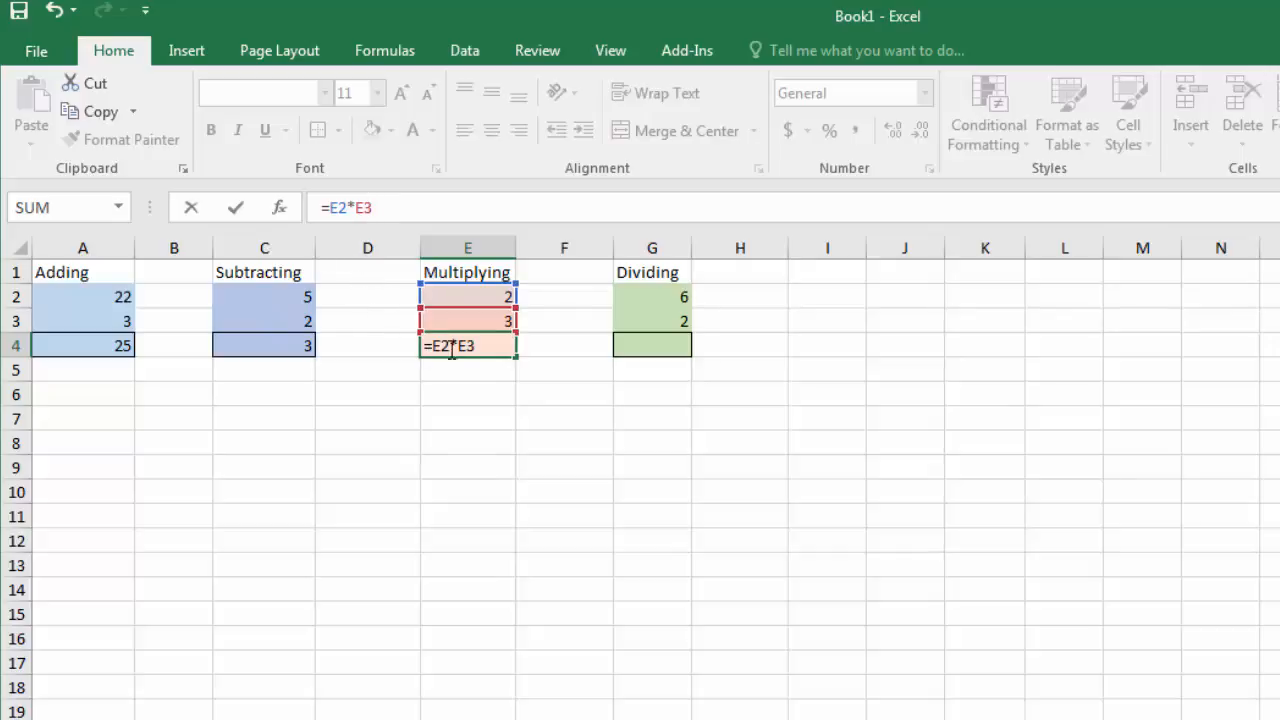
pyautogui.press('Return')
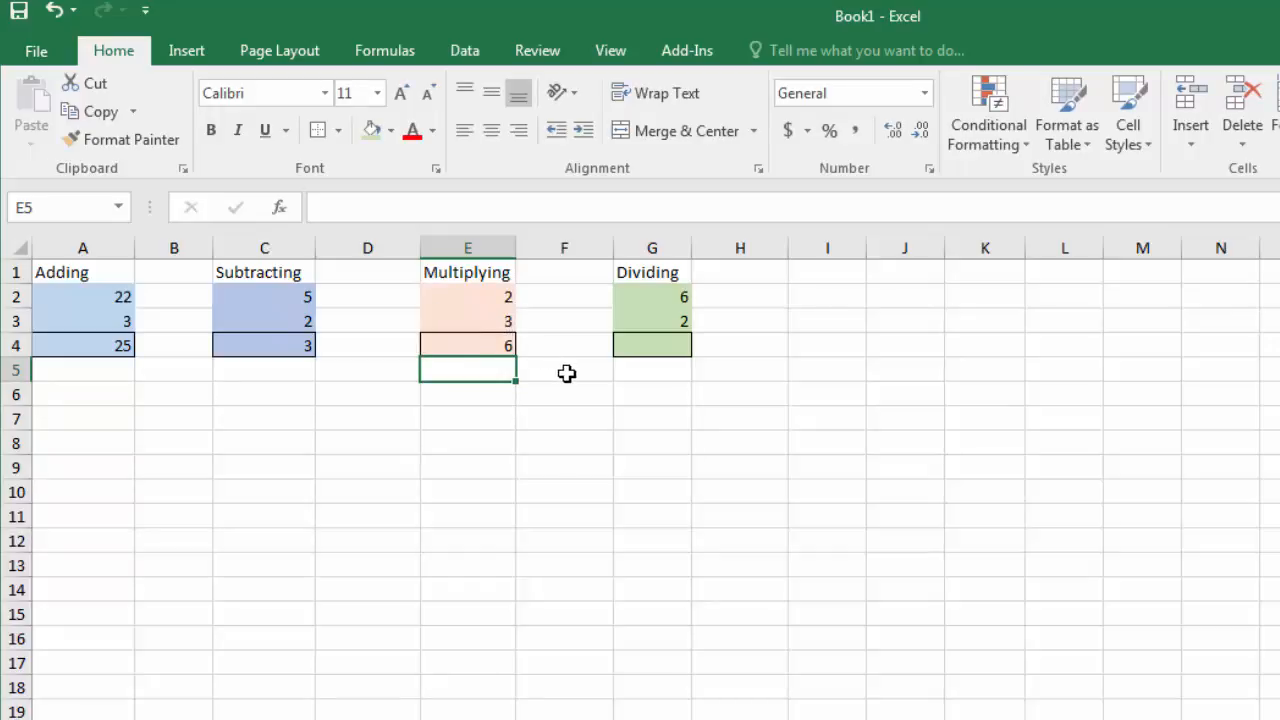
# Enter the formula =G2/G3 in cell G4 to divide the numbers in the Dividing column
pyautogui.click(633, 346)
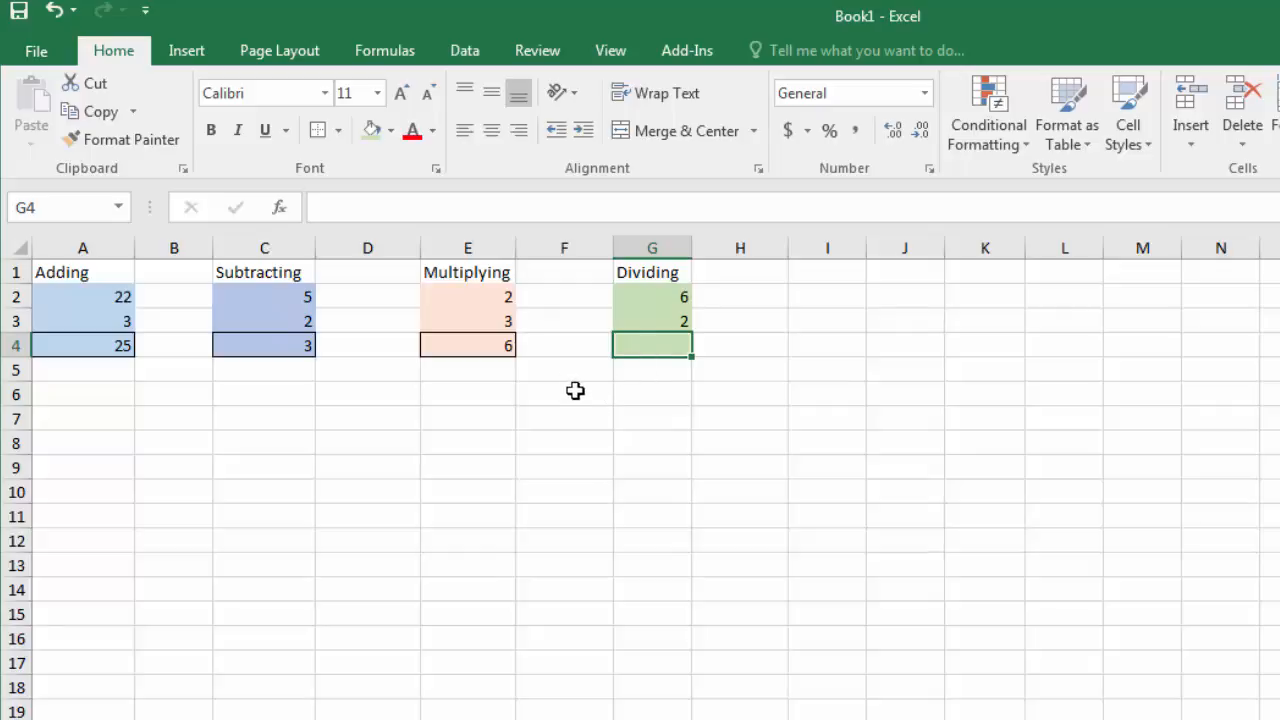
pyautogui.click(508, 213)
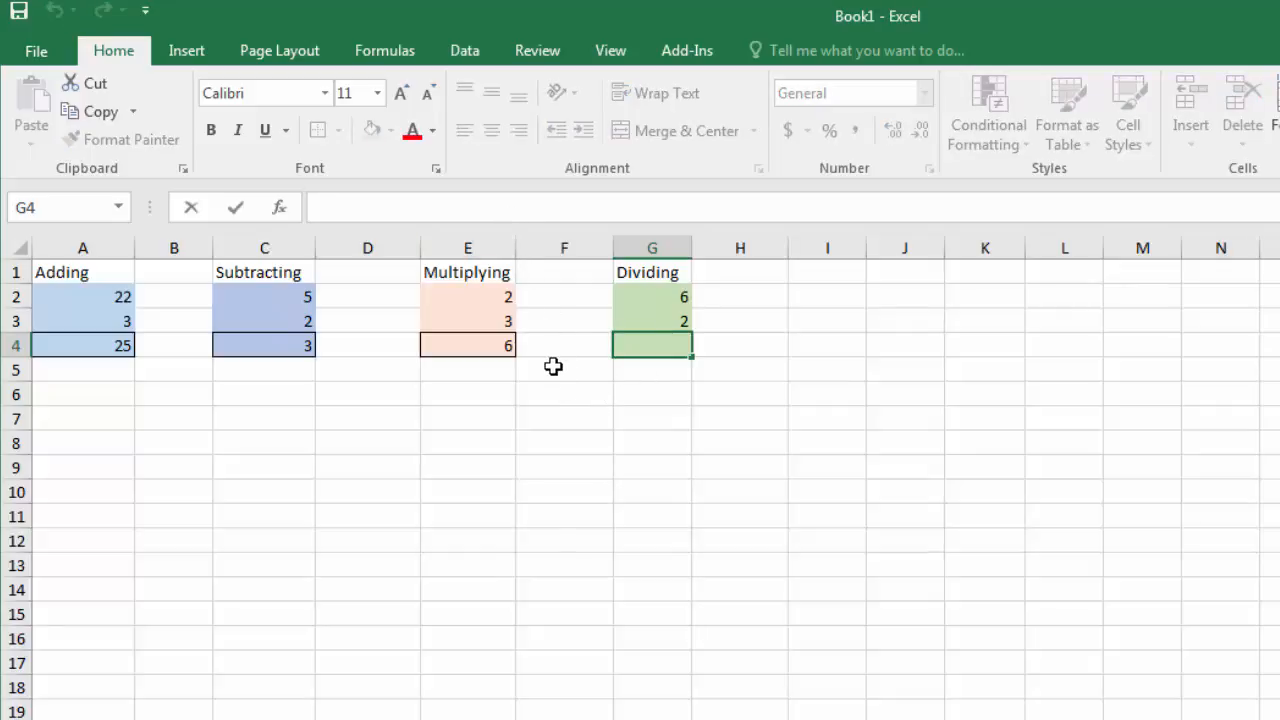
pyautogui.write('=')
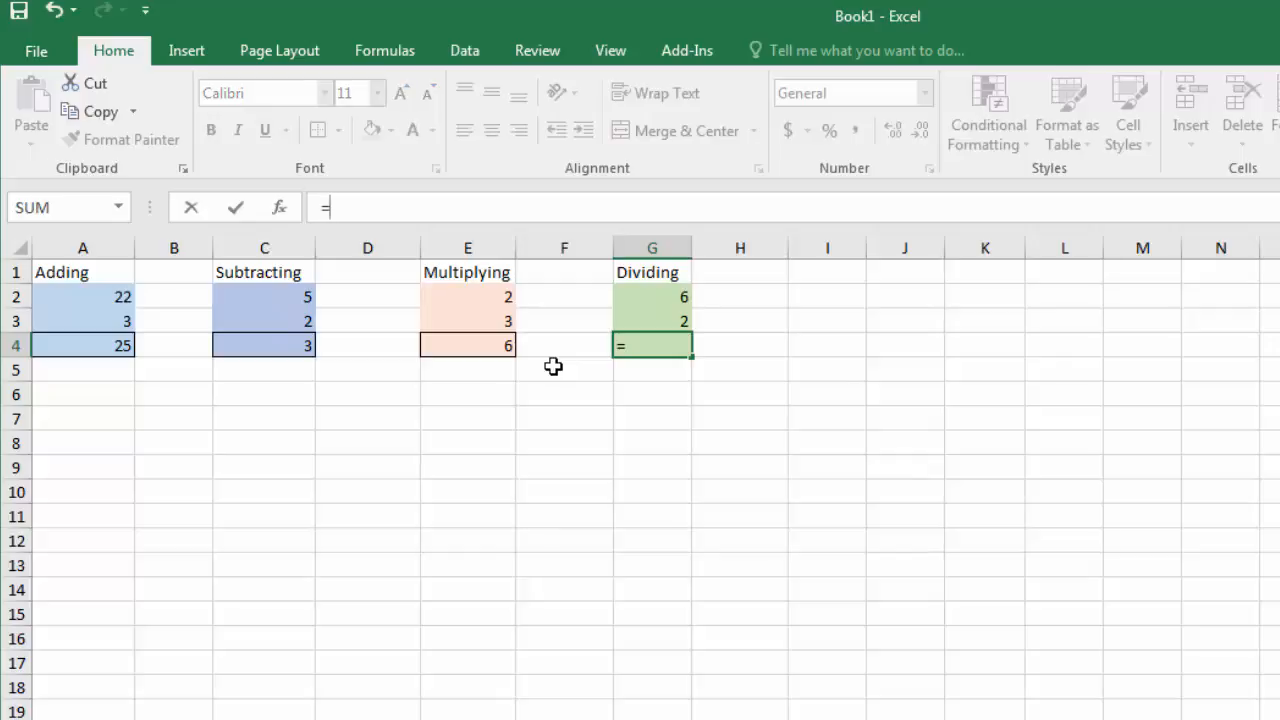
pyautogui.write('G2')
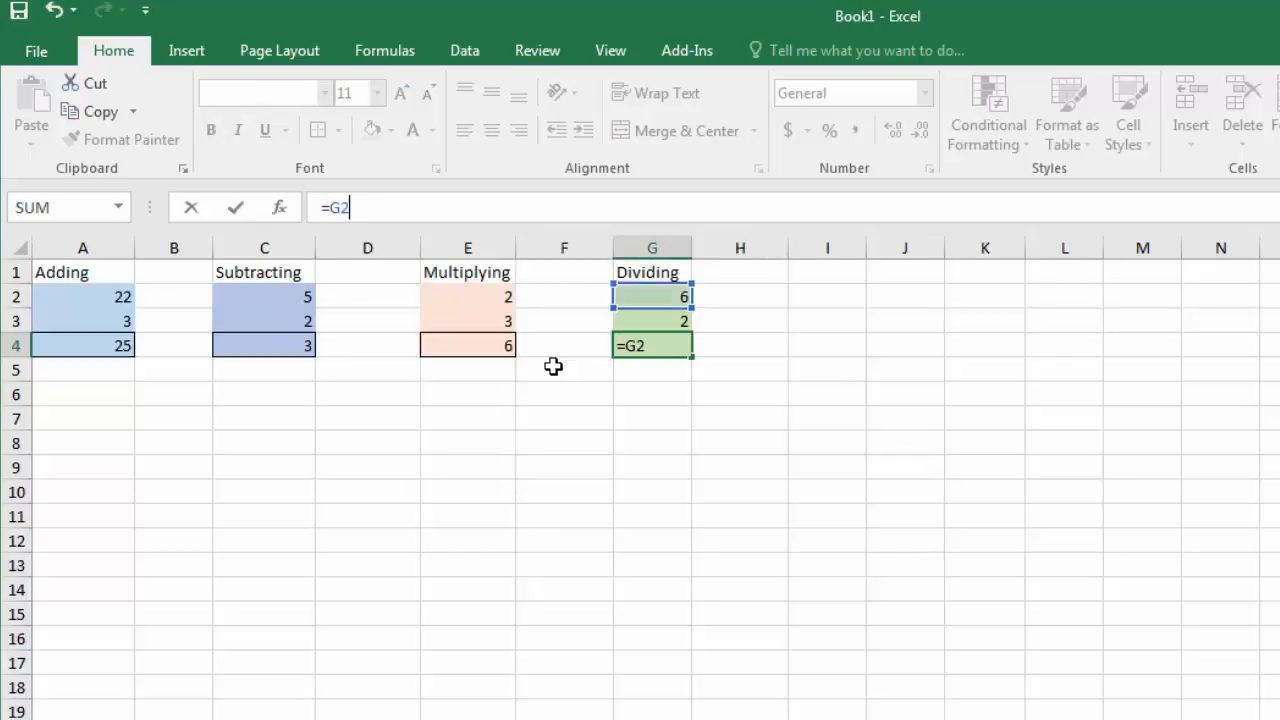
pyautogui.write('/G')
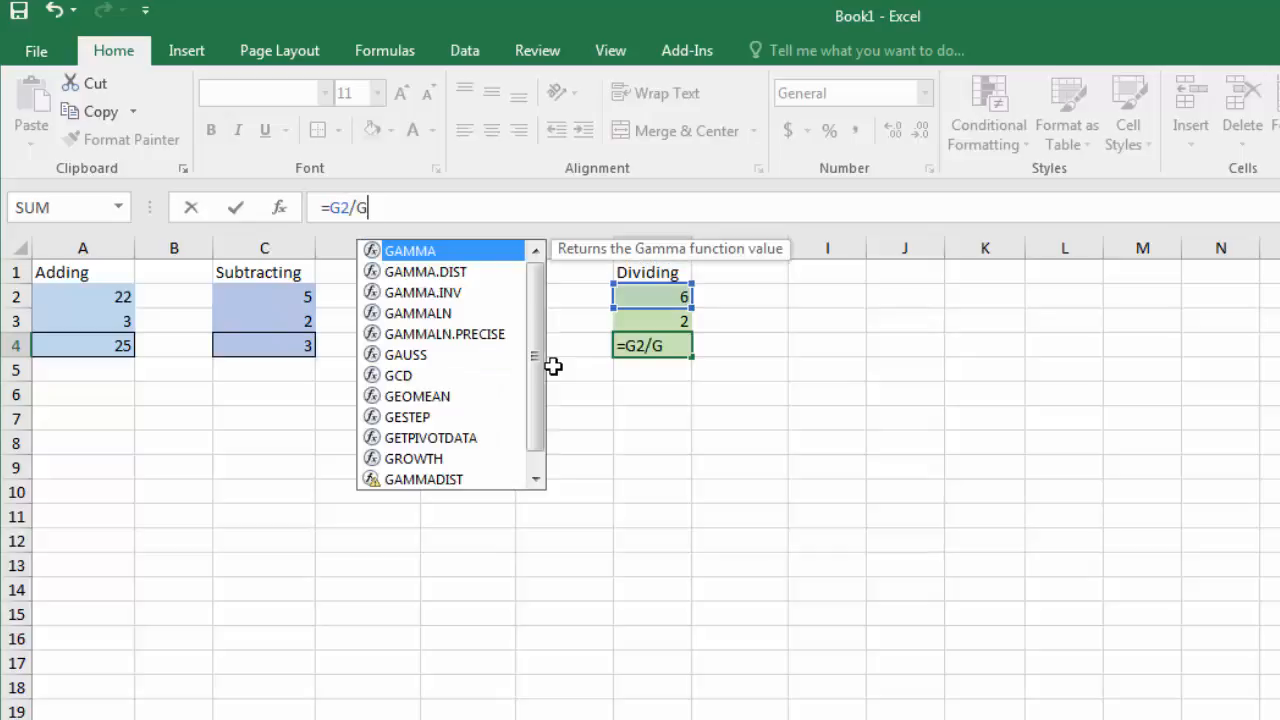
pyautogui.write('3')
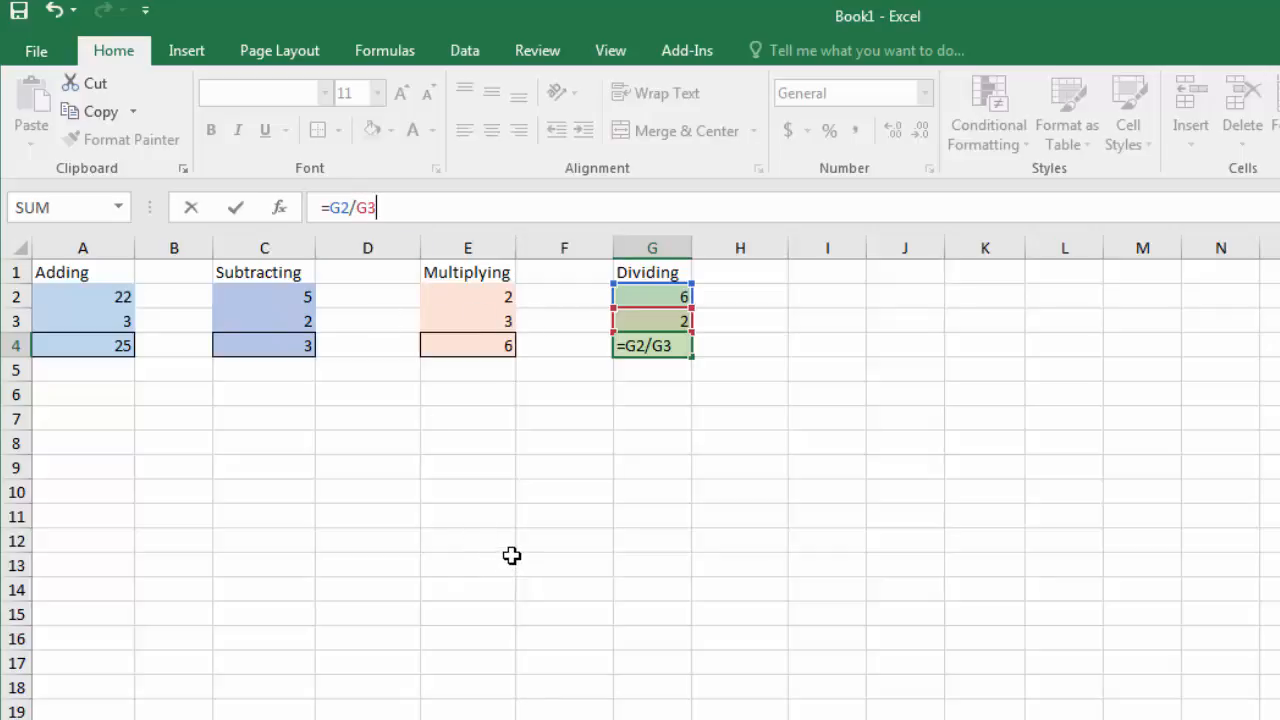
pyautogui.press('Return')
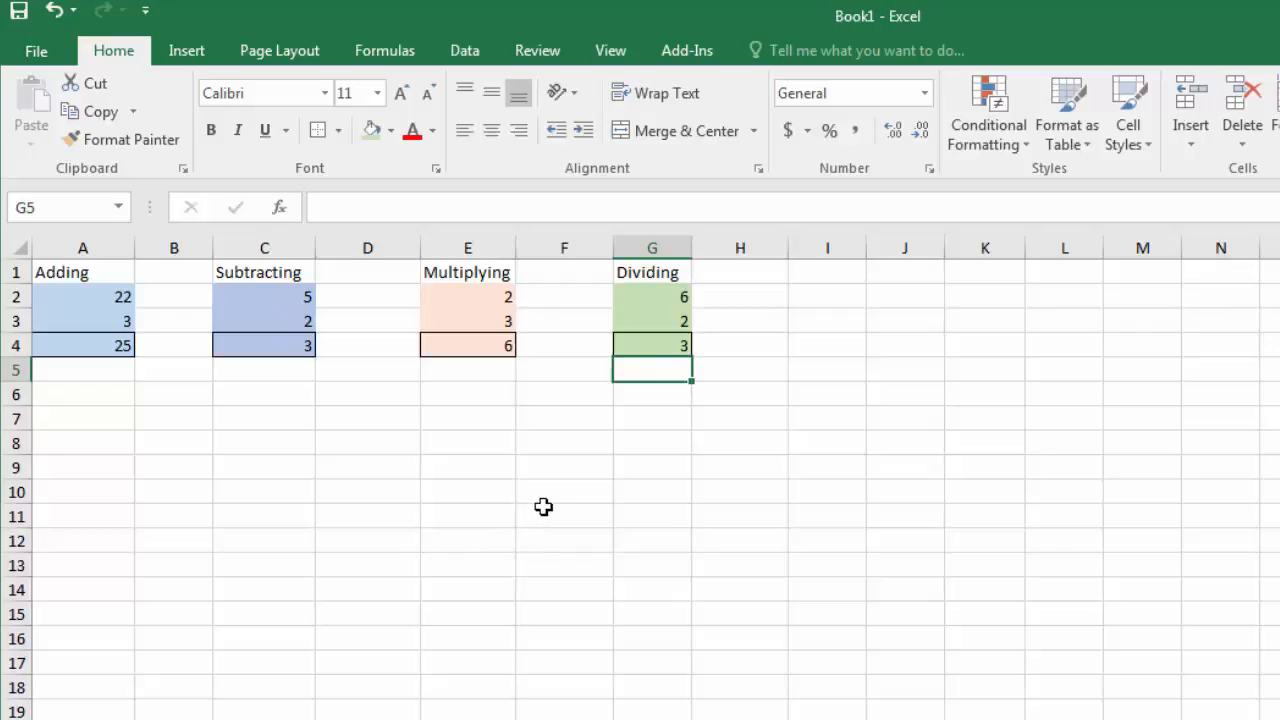